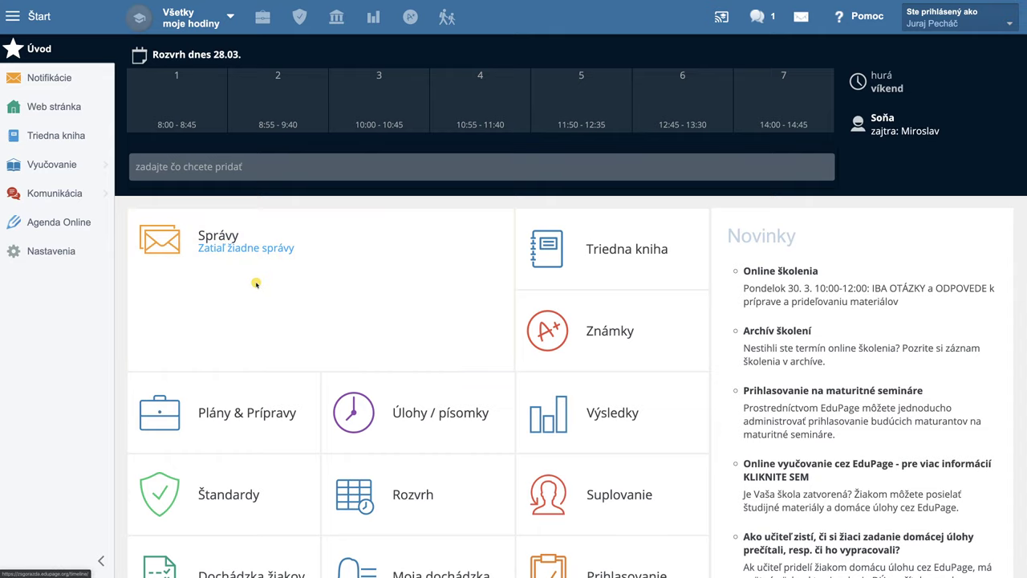
Open the Úlohy / písomky overview and review the homework and tests assigned for weeks 14 and 13
mouse_move(151, 277)
left_mouse_down()
mouse_move(317, 277)
mouse_move(250, 213)
mouse_move(151, 213)
mouse_move(138, 263)
mouse_move(149, 270)
left_mouse_up()
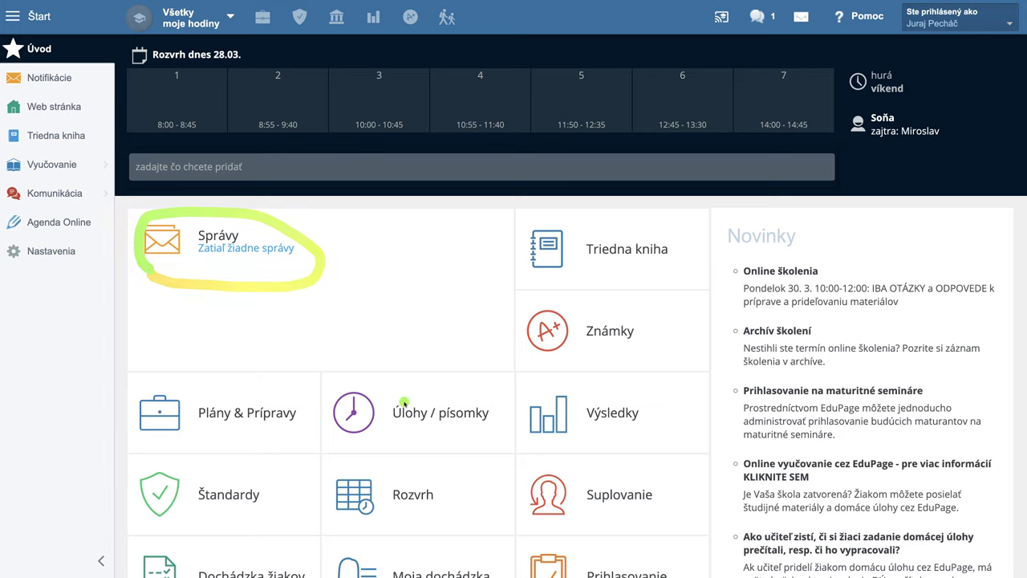
mouse_move(490, 405)
left_mouse_down()
mouse_move(496, 399)
mouse_move(464, 376)
mouse_move(367, 368)
mouse_move(325, 393)
mouse_move(363, 447)
mouse_move(480, 441)
mouse_move(495, 409)
left_mouse_up()
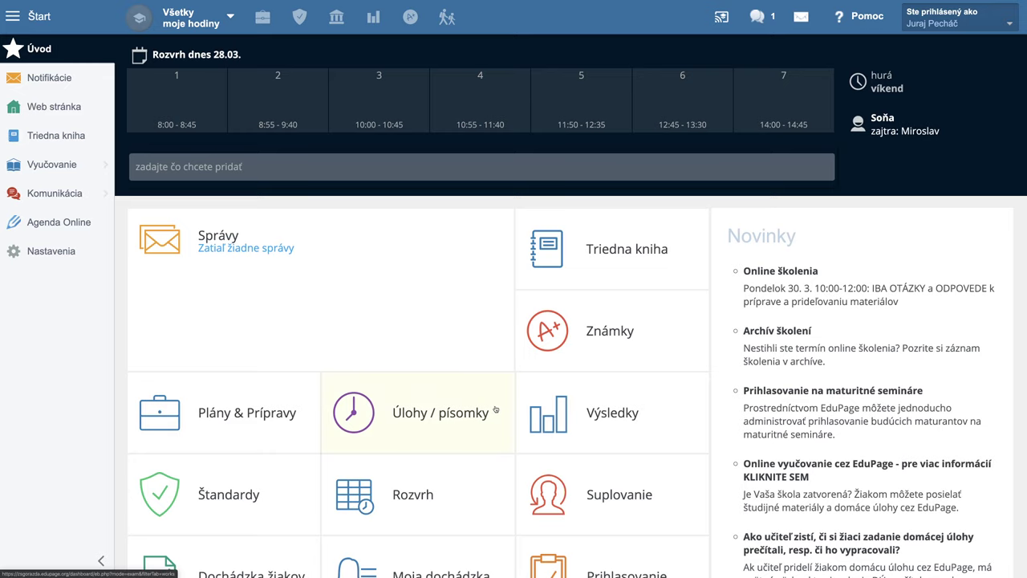
left_click(433, 413)
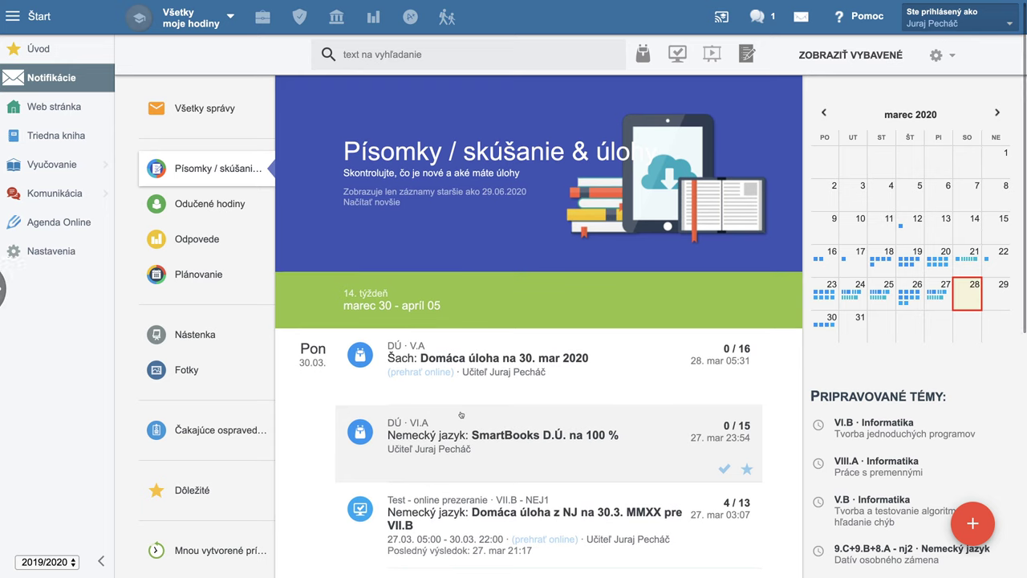
scroll(553, 434, "down", 3)
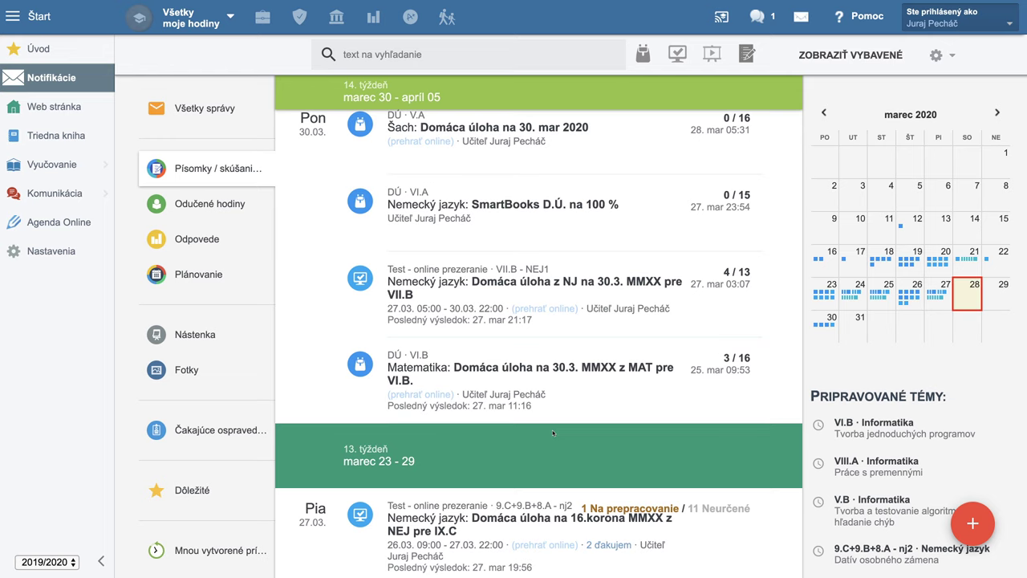
scroll(553, 433, "down", 1)
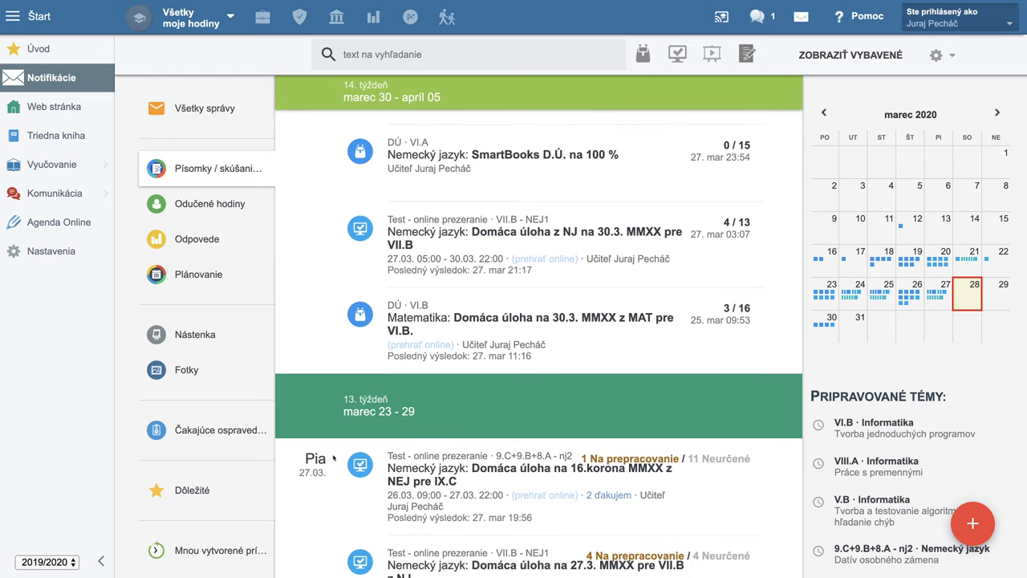
key("ctrl+alt+g")
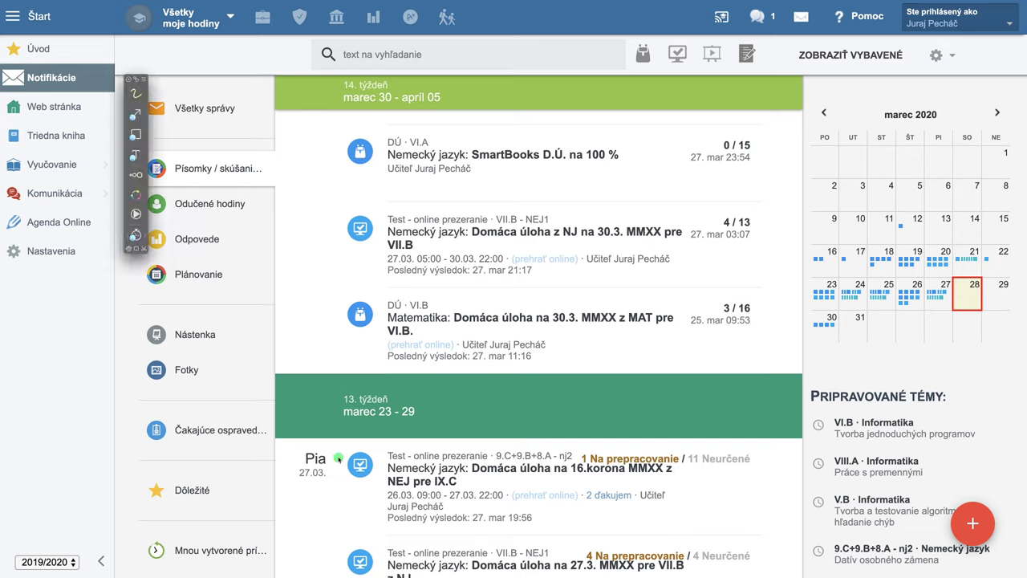
mouse_move(342, 459)
left_mouse_down()
mouse_move(309, 443)
mouse_move(286, 470)
mouse_move(337, 485)
mouse_move(340, 464)
left_mouse_up()
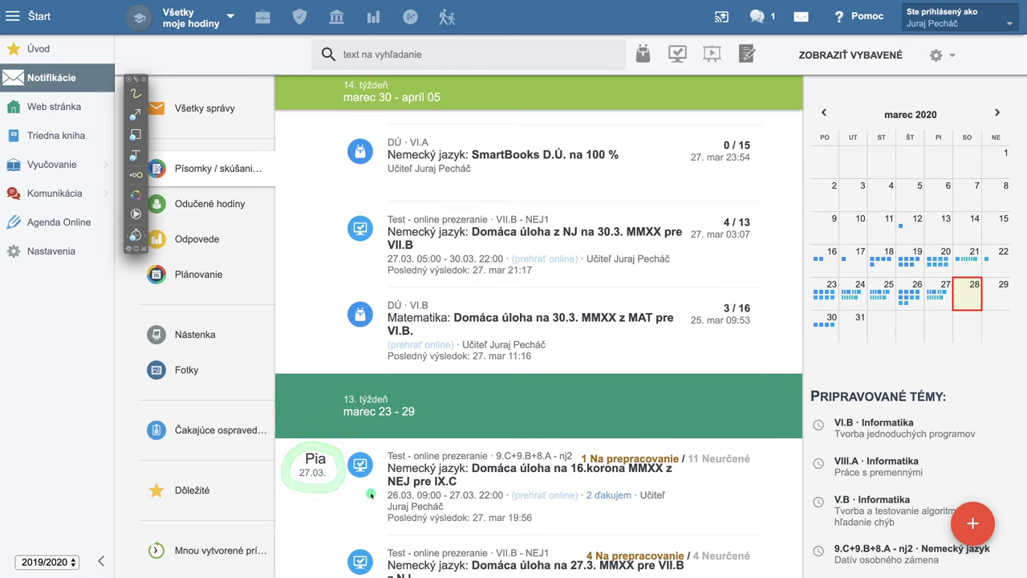
key("Escape")
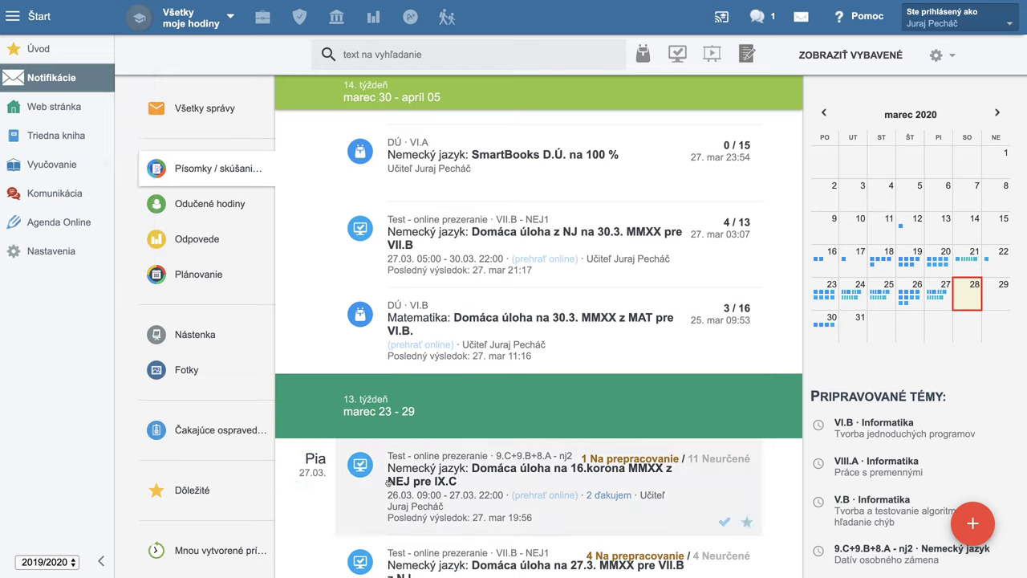
scroll(498, 452, "down", 3)
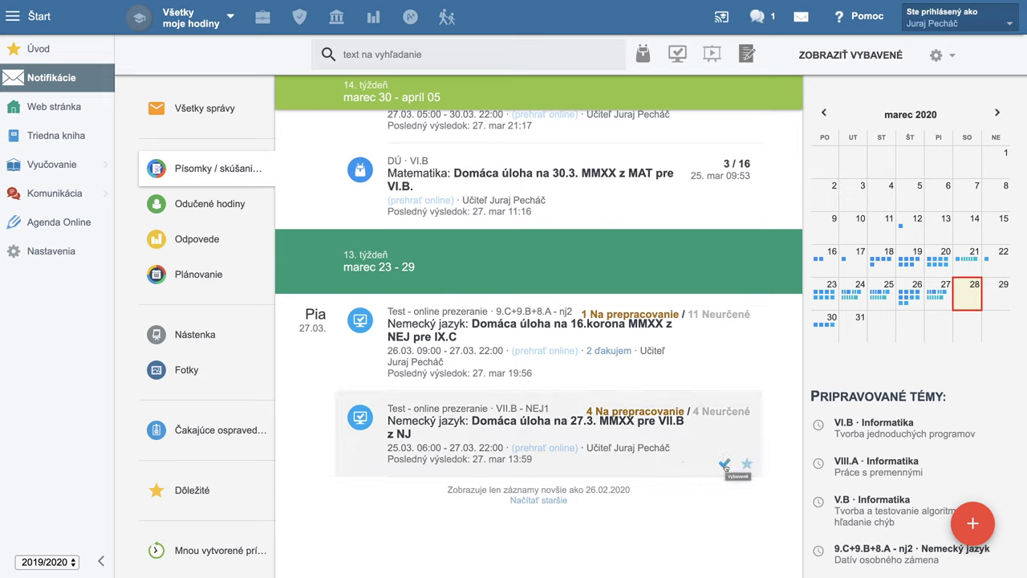
left_click(724, 464)
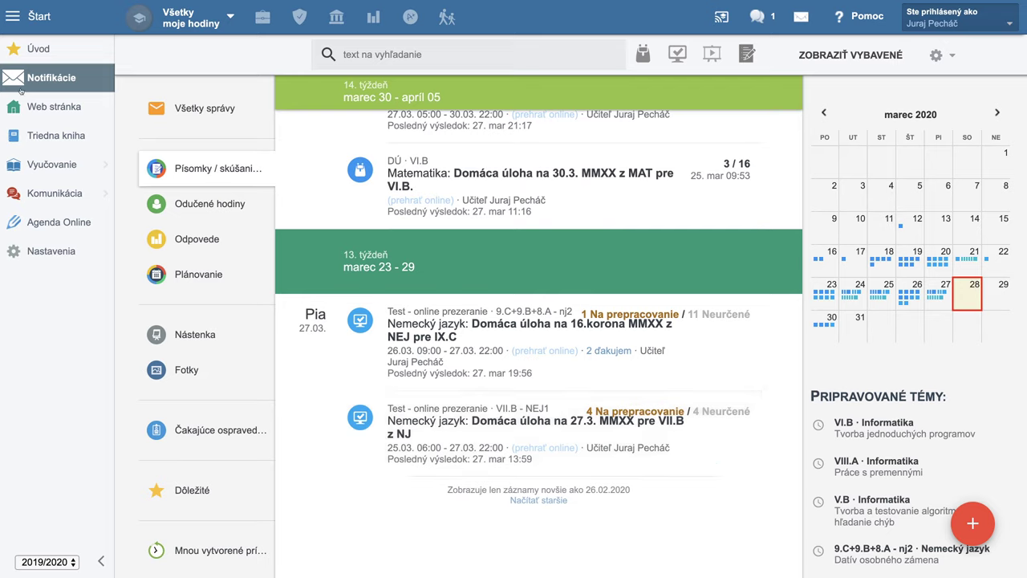
In the class register for 31. 3. 2020, assign the planned topic starting "Premena jednotiek dĺžky, zavedenie jednotiek obsahu" to the VI.B Matematika lesson
left_click(58, 137)
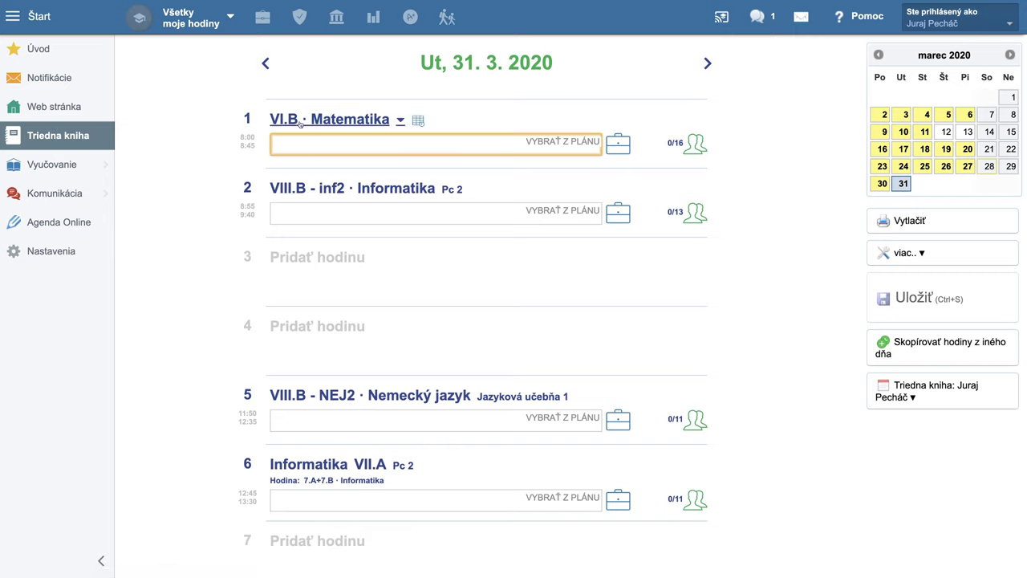
left_click(554, 145)
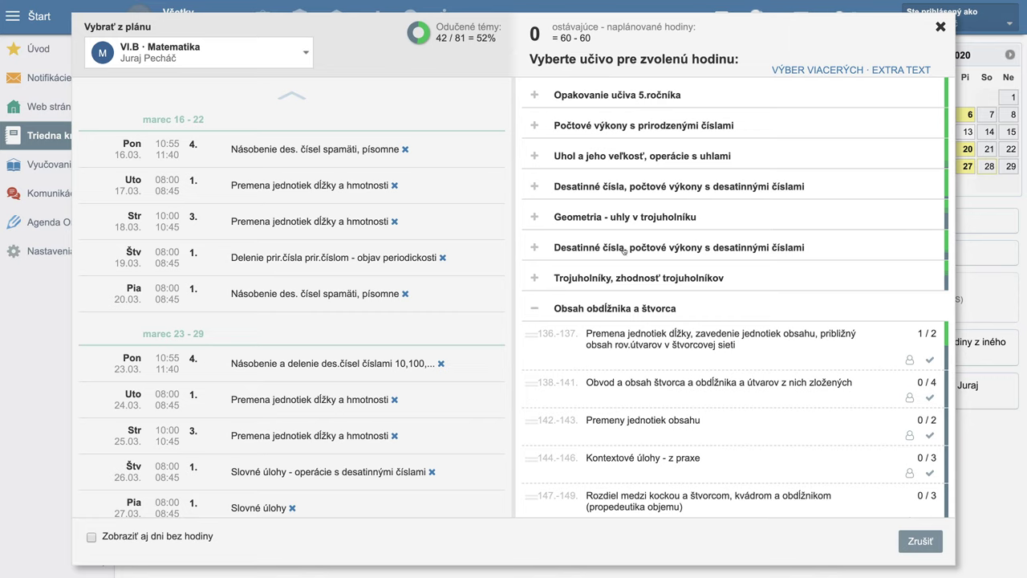
left_click(647, 341)
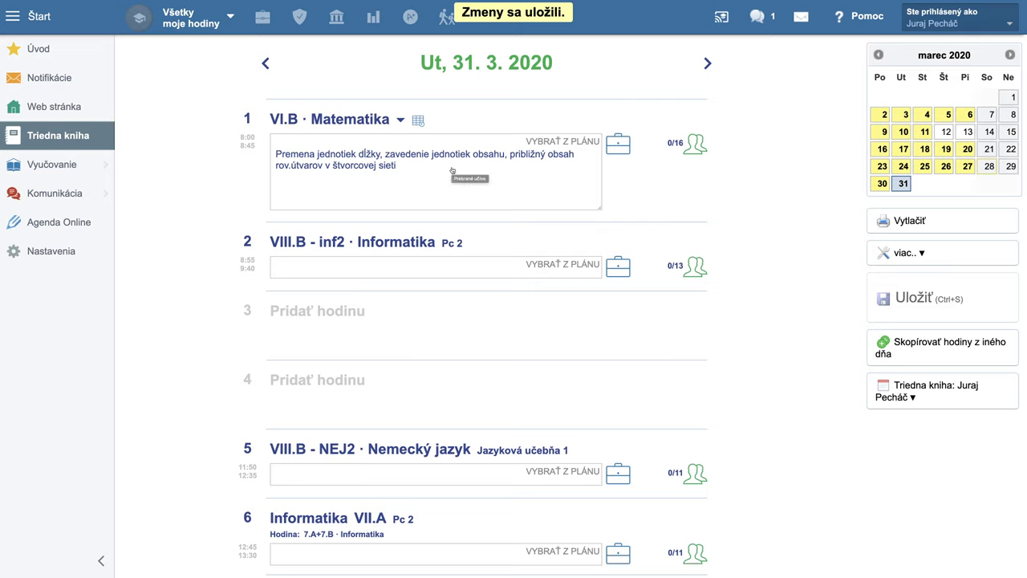
Add the assigned homework "Vypracovať domácu úlohu na 100% naučenosti na" to the VI.B Matematika lesson and open its detailed settings
left_click(400, 121)
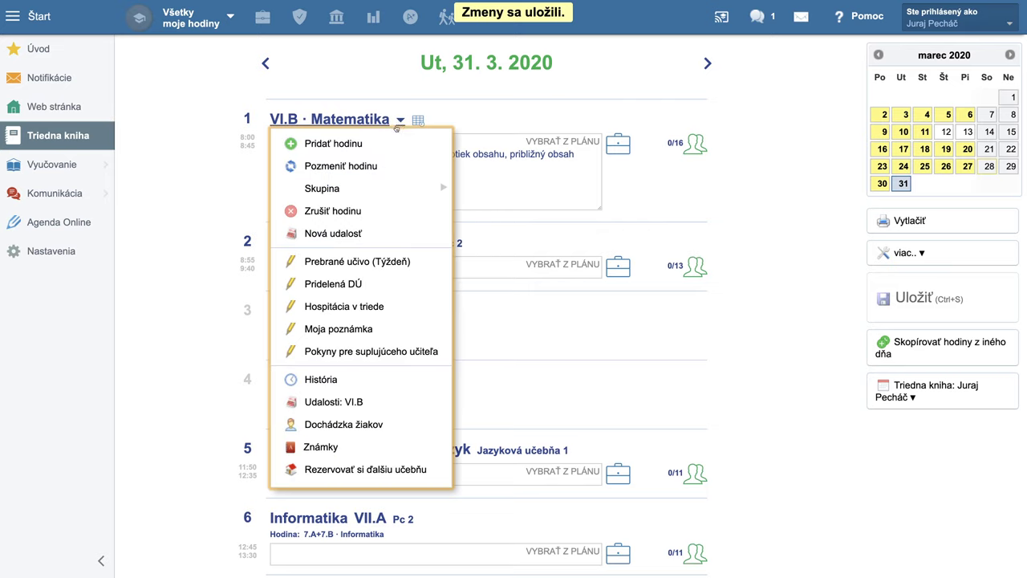
left_click(334, 284)
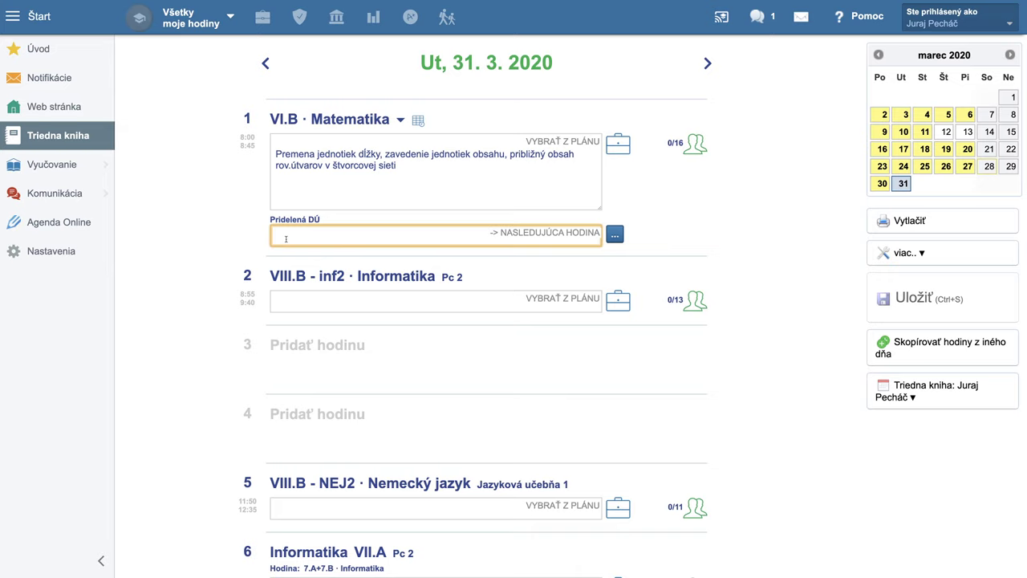
type("Vyp")
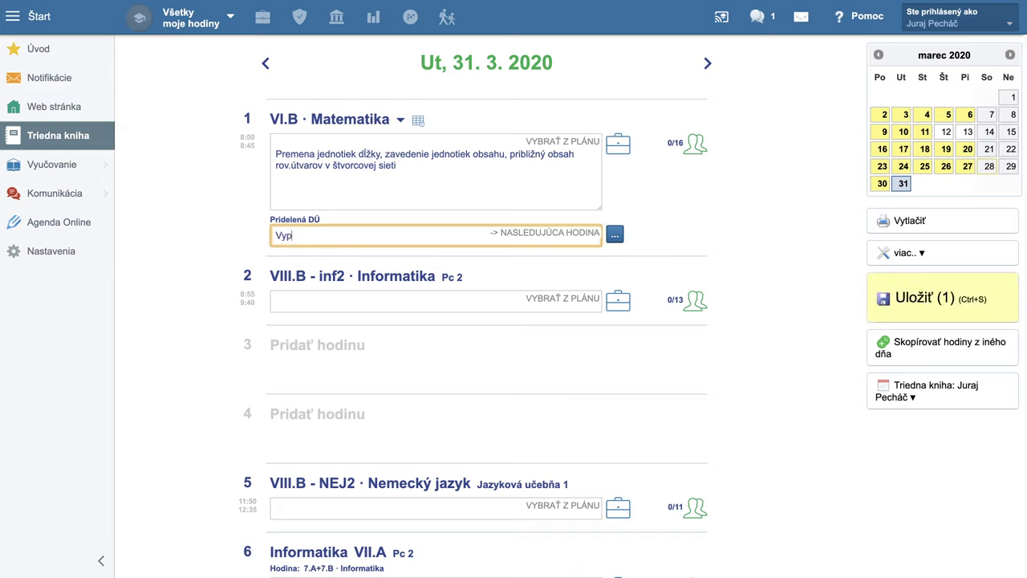
type("racovať domácu úlohu")
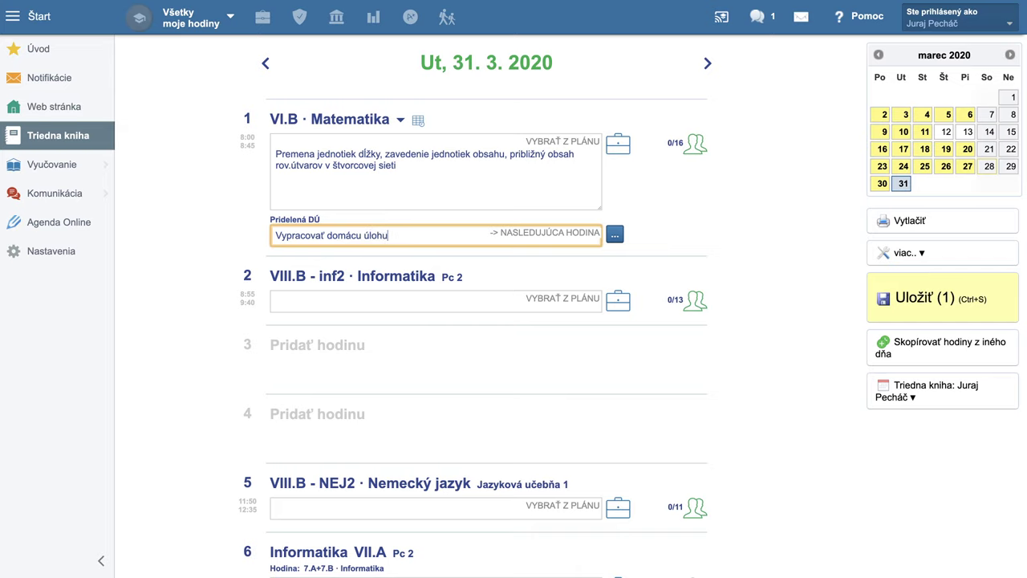
type(" na 100% naučenosti na")
left_click(616, 235)
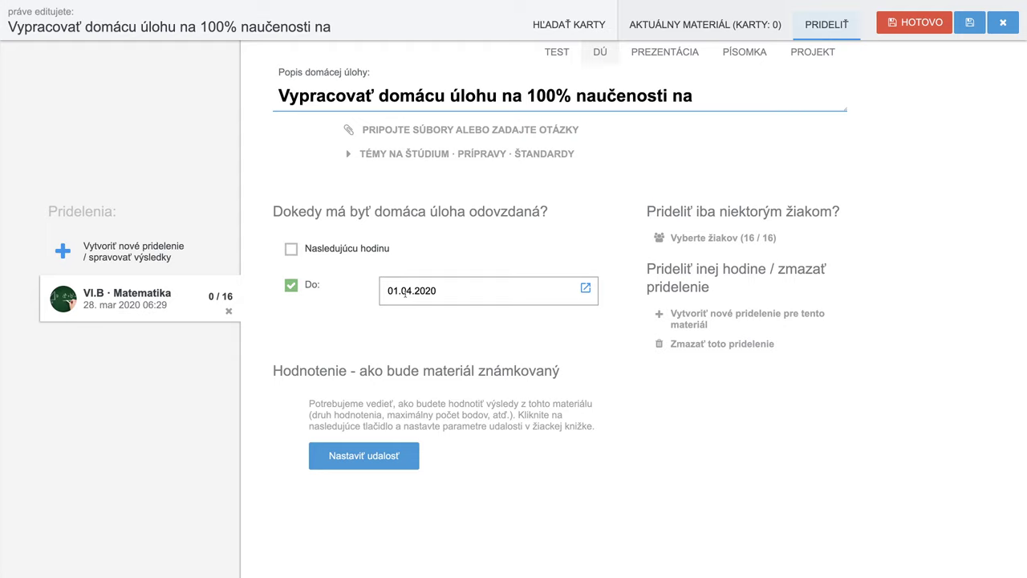
Check the due-date calendar for March and April 2020 and make the homework due at the next lesson
left_click(406, 292)
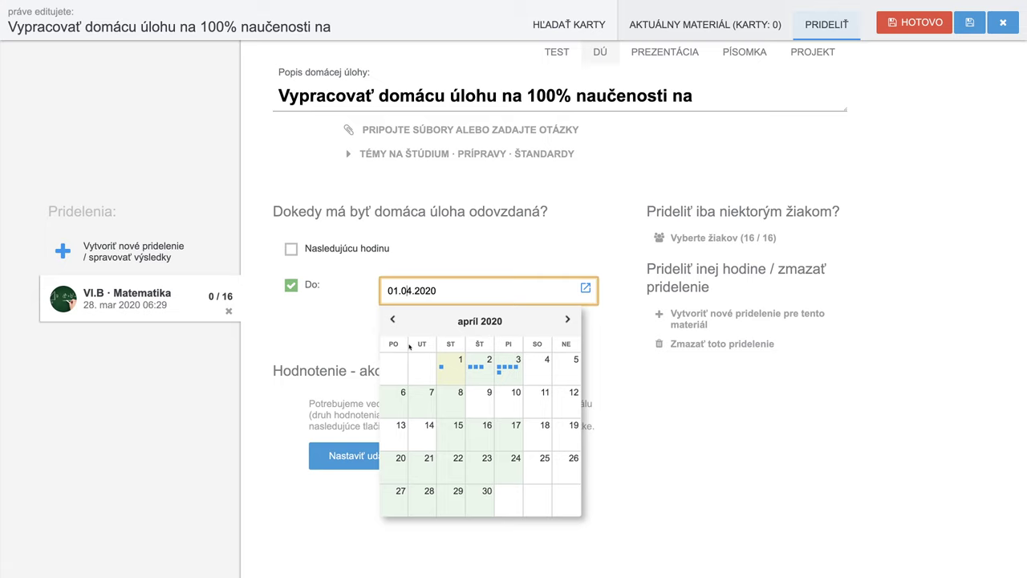
left_click(394, 321)
mouse_move(427, 527)
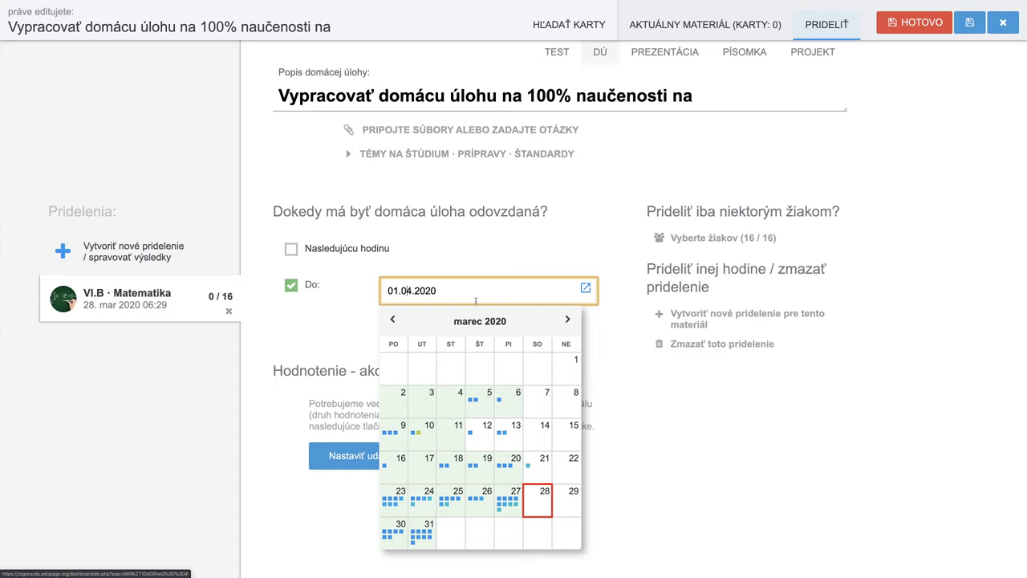
left_click(568, 320)
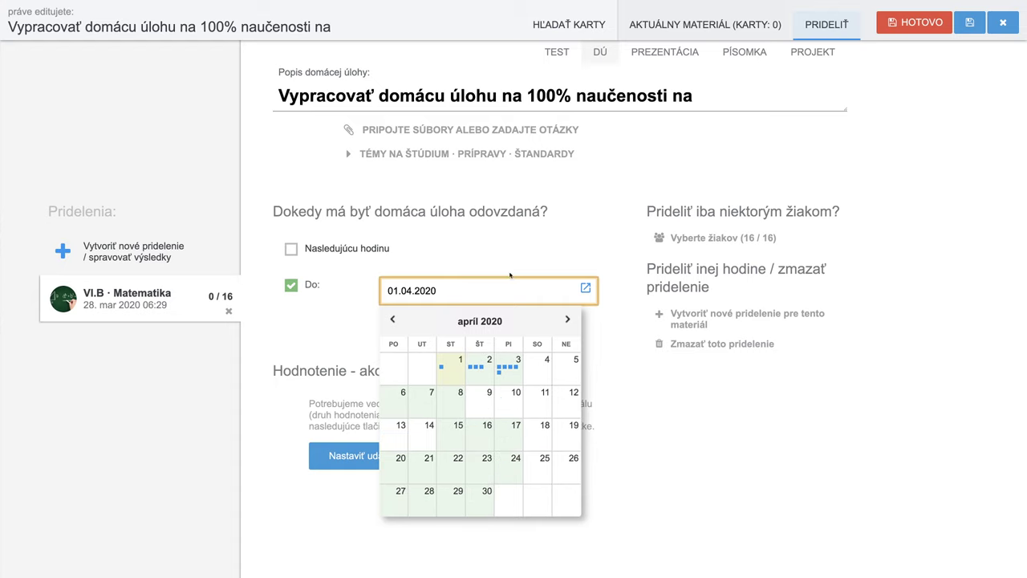
left_click(292, 251)
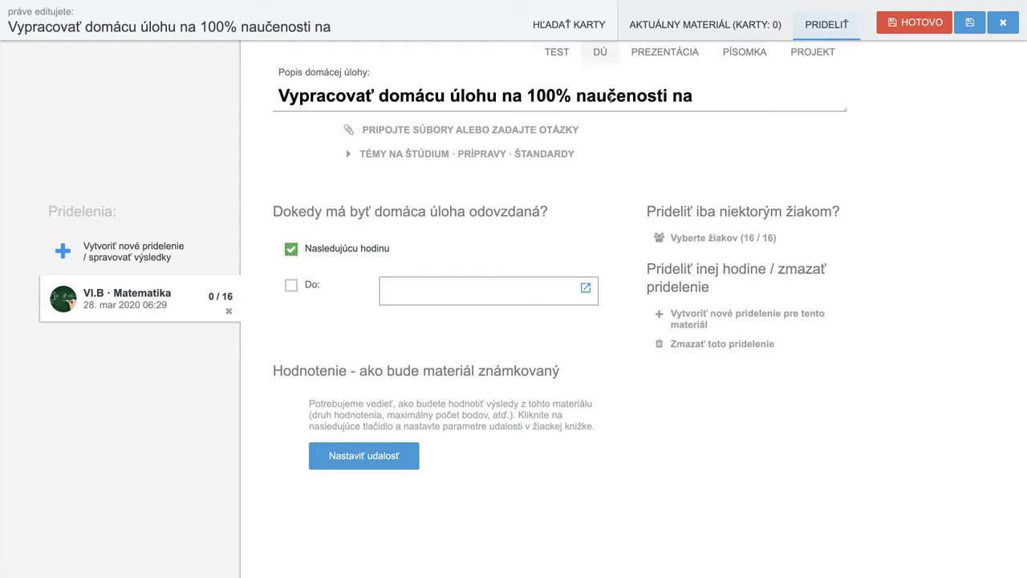
Complete the homework description by adding "SmartBooks" at its end and save the assignment
left_click(696, 97)
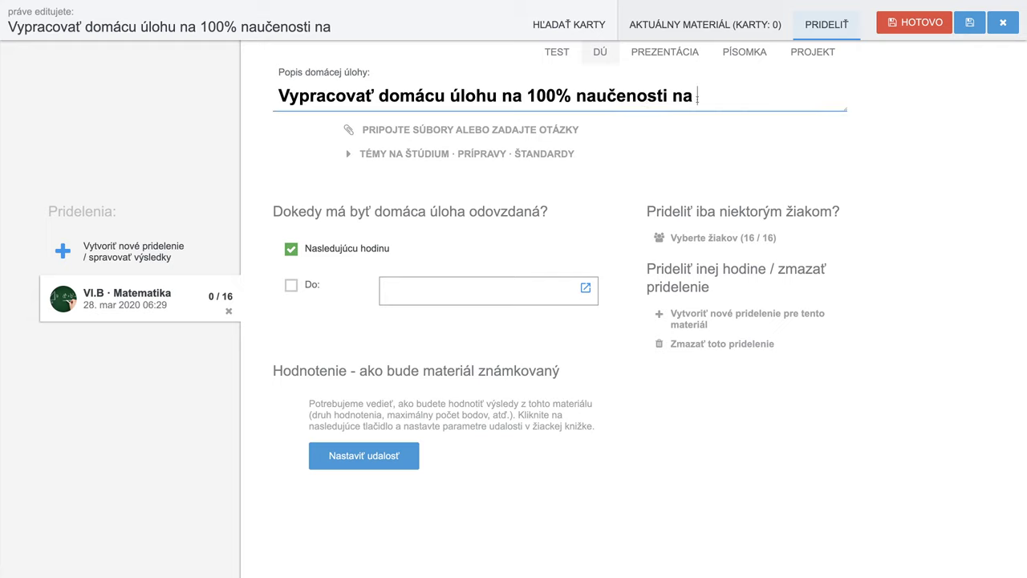
type("SmartB")
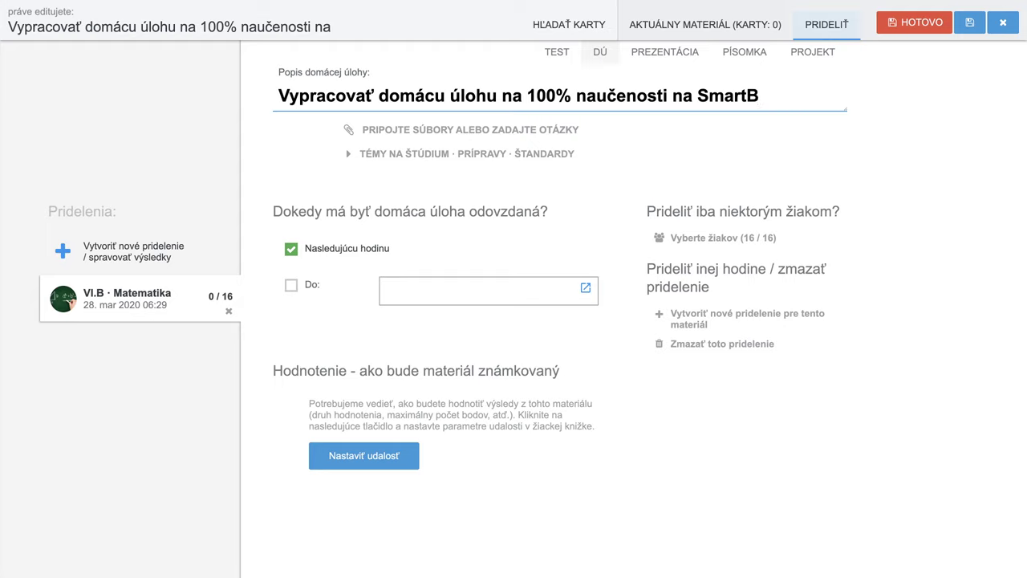
type("ooks")
left_click(917, 26)
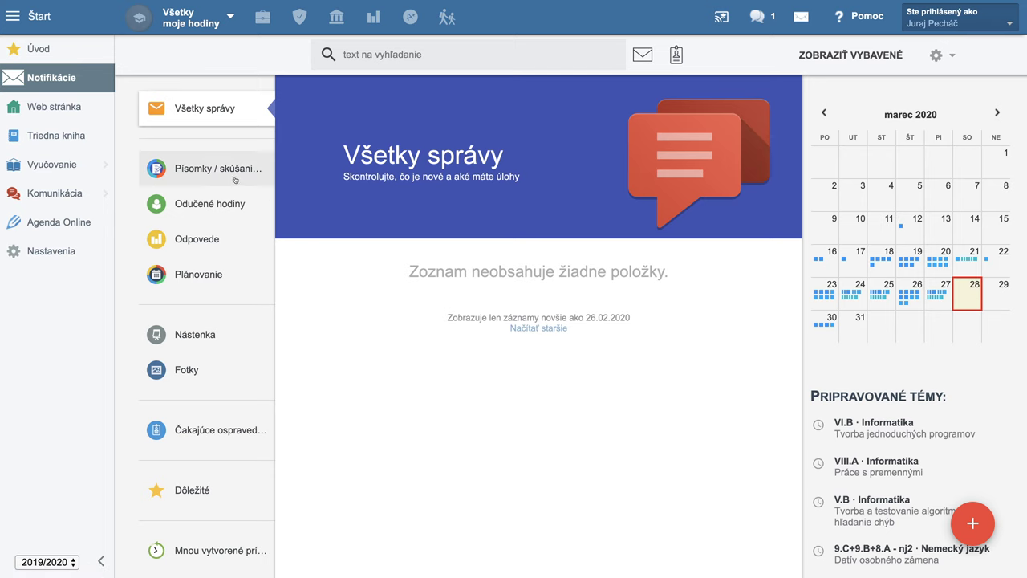
Find the new VI.B Matematika SmartBooks homework in the notifications for tests and homework and open its details
left_click(230, 175)
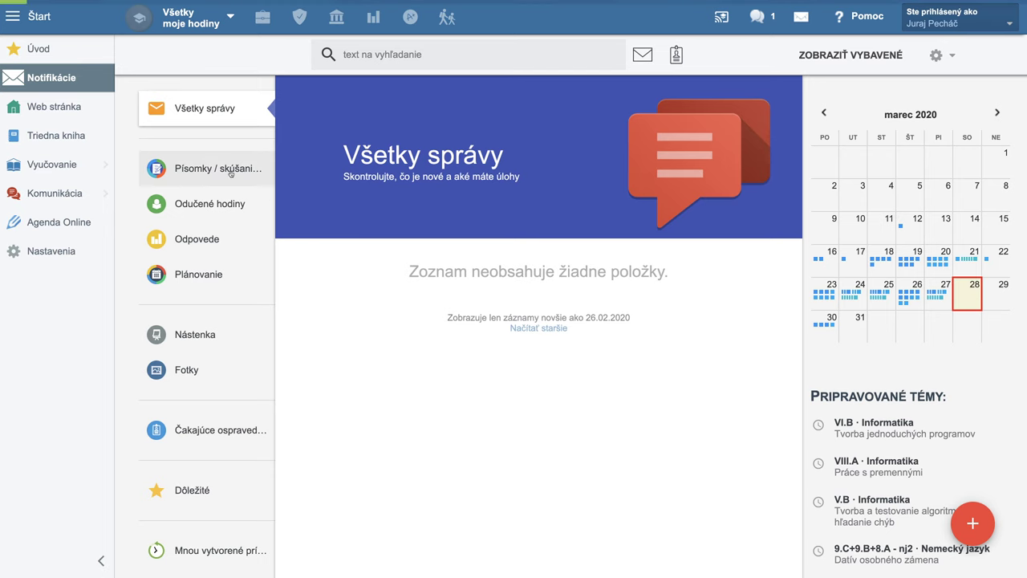
scroll(443, 287, "up", 2)
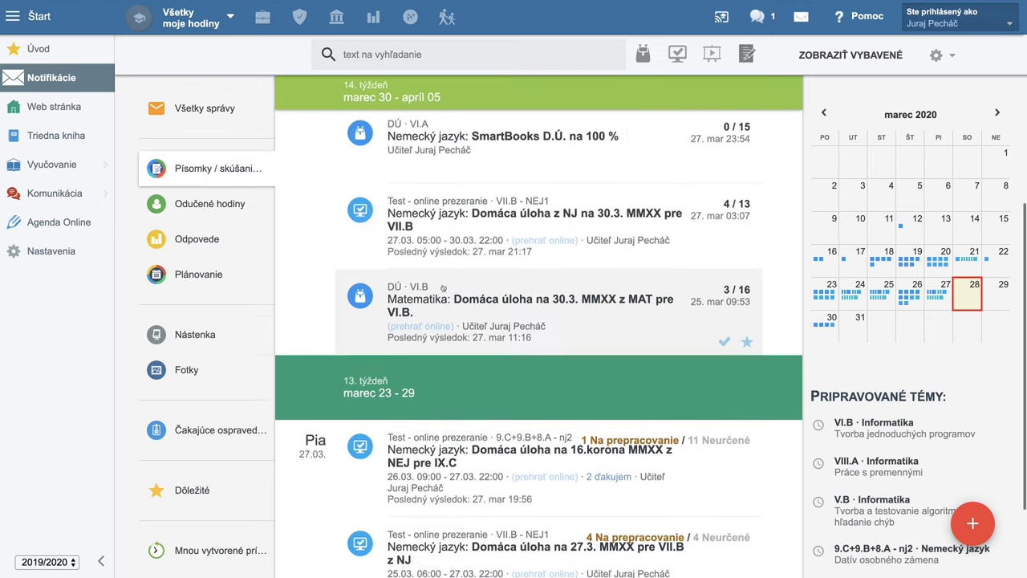
scroll(443, 288, "up", 3)
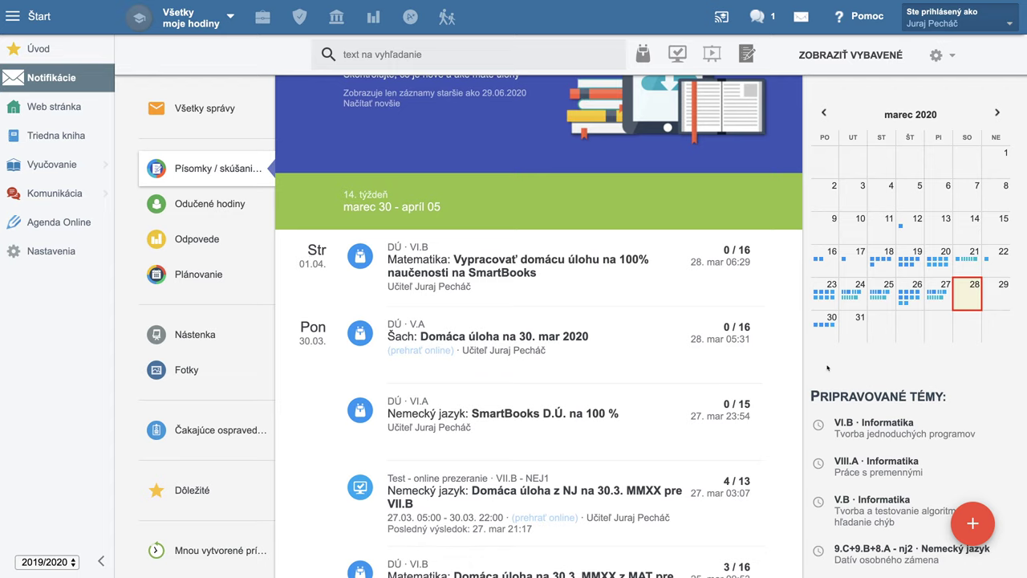
left_click(497, 267)
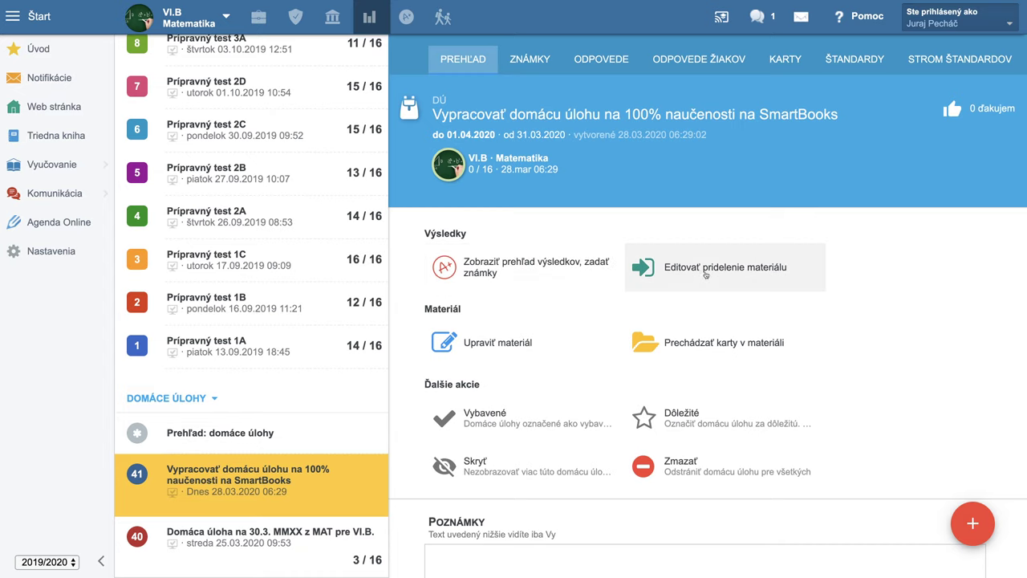
Edit the homework's assignment, set its due date to 31.03.2020 and save it
left_click(705, 275)
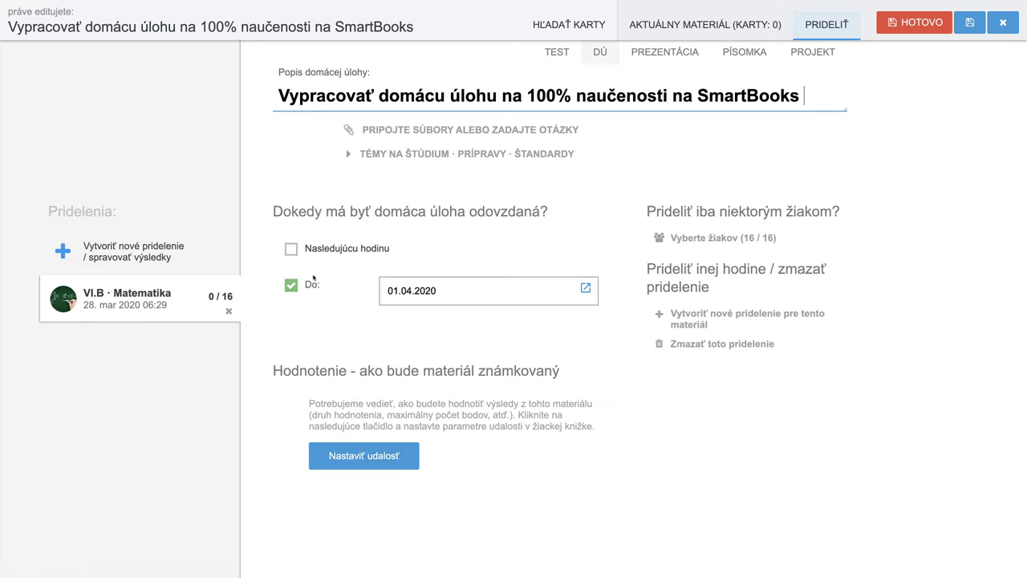
left_click(408, 291)
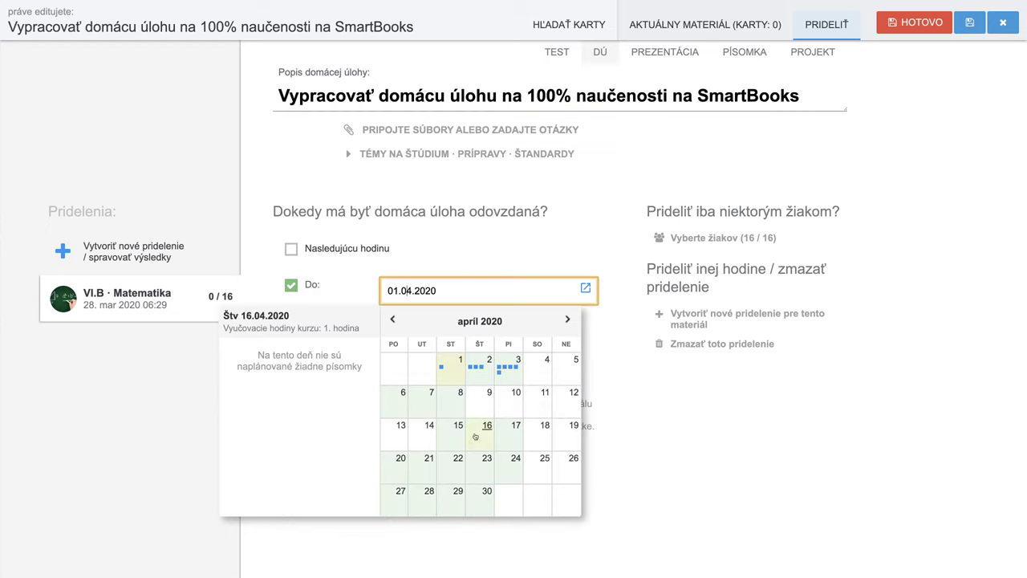
left_click(394, 320)
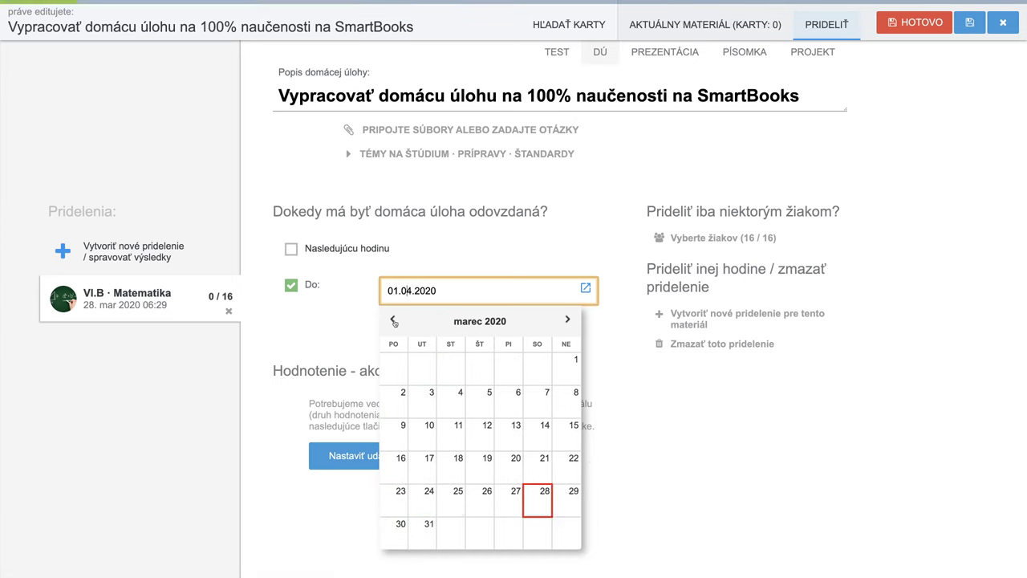
mouse_move(426, 534)
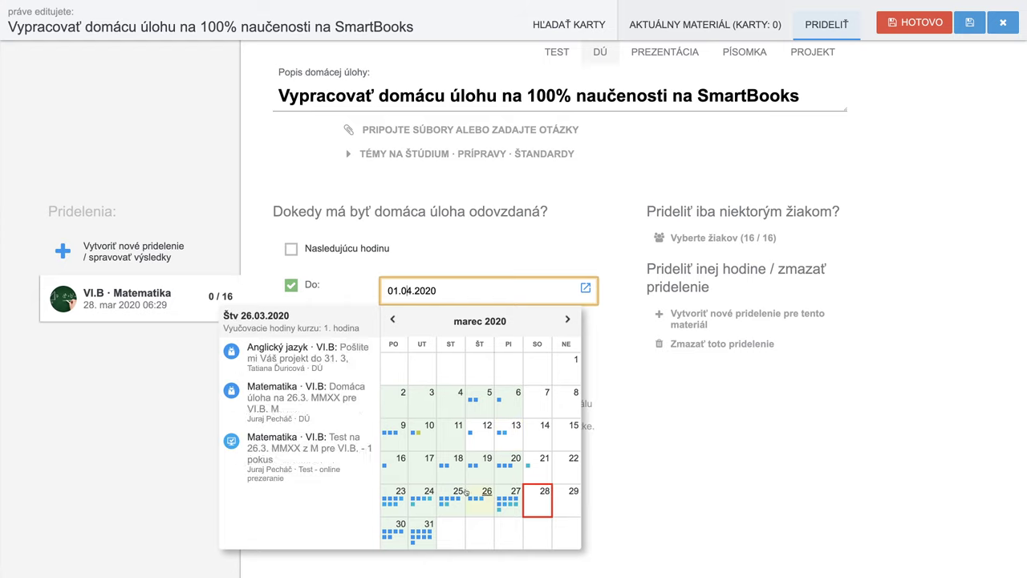
left_click(425, 530)
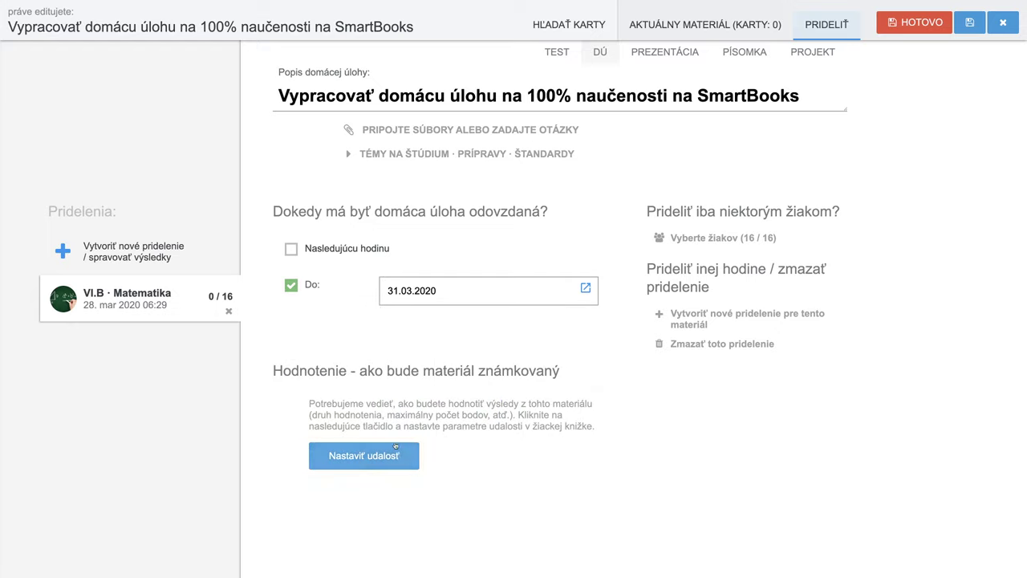
left_click(921, 23)
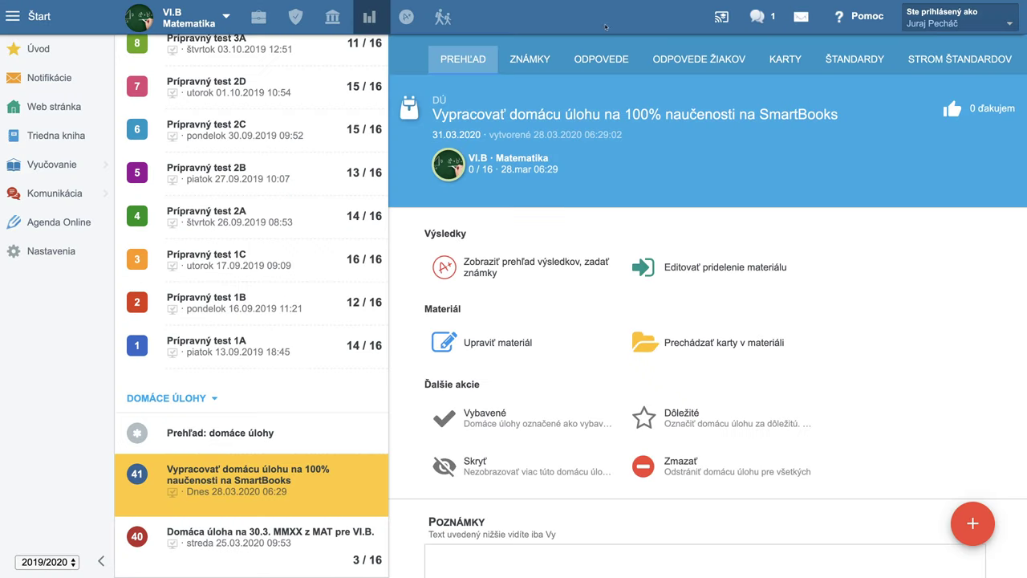
Check the VI.B Matematika homework due 31.03. in the notifications for tests and homework
left_click(801, 16)
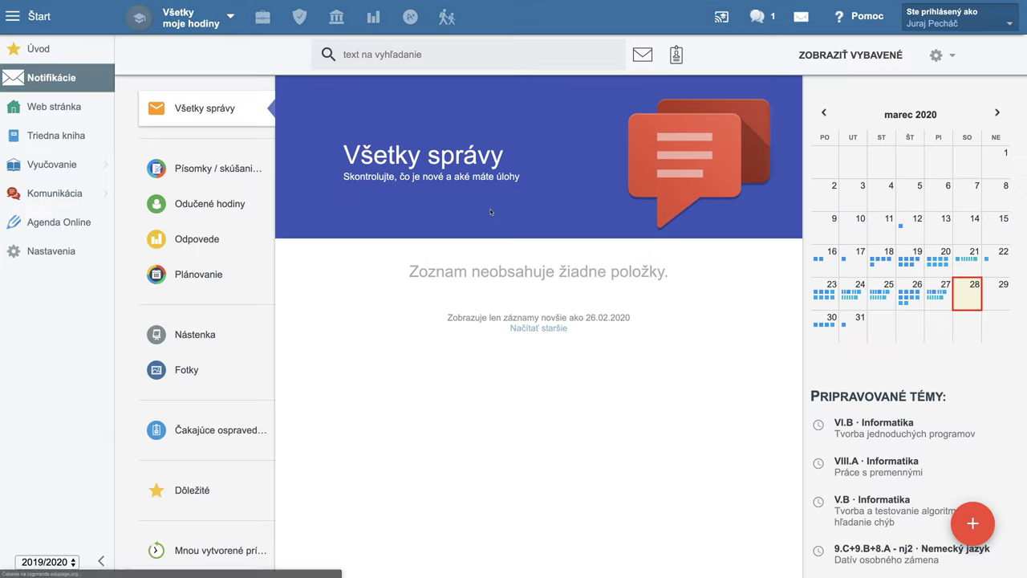
left_click(229, 173)
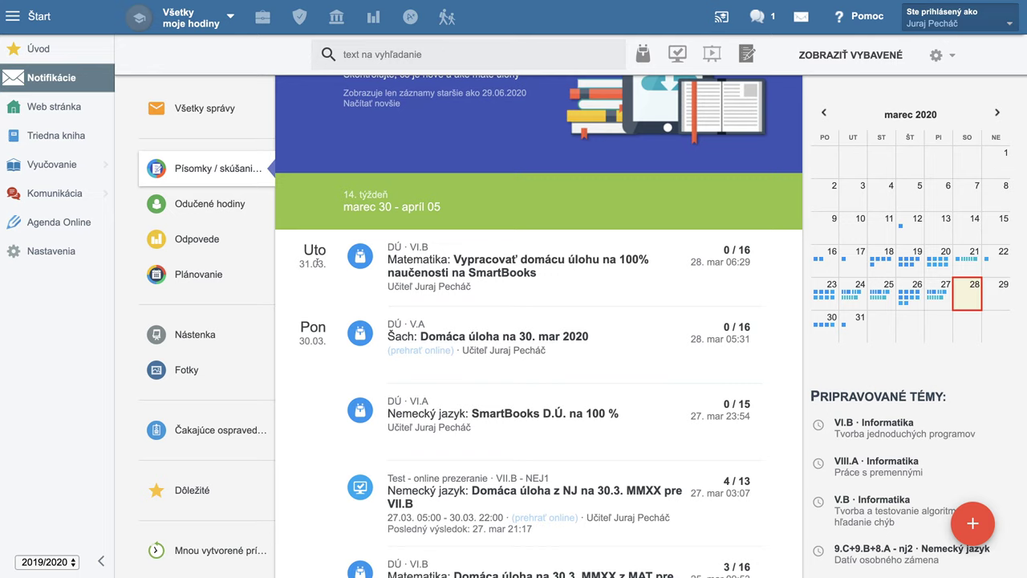
Return to the class register and add an assigned homework entry (Pridelená DÚ) to the VI.B Matematika lesson on 31. 3. 2020
left_click(54, 137)
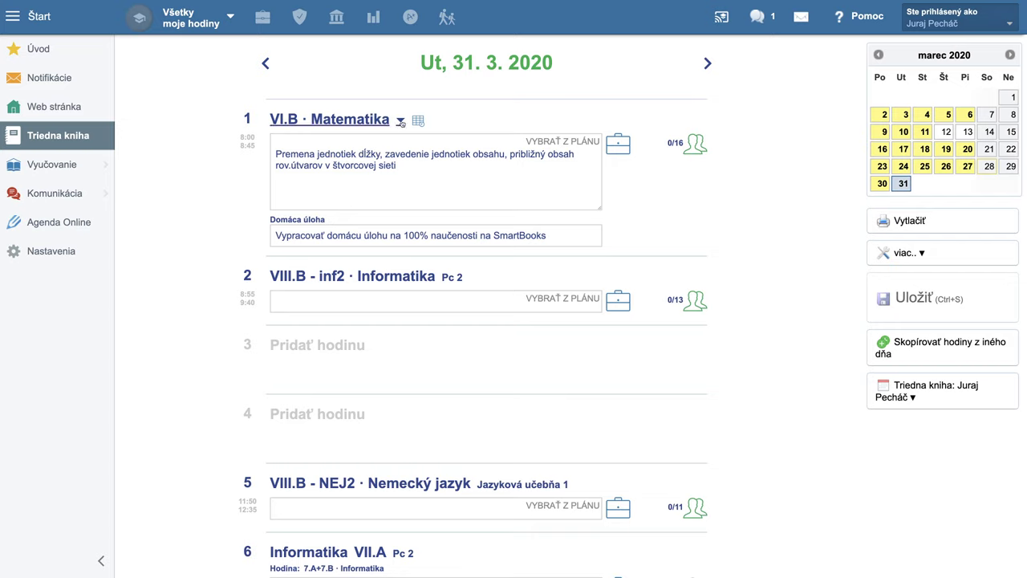
left_click(400, 121)
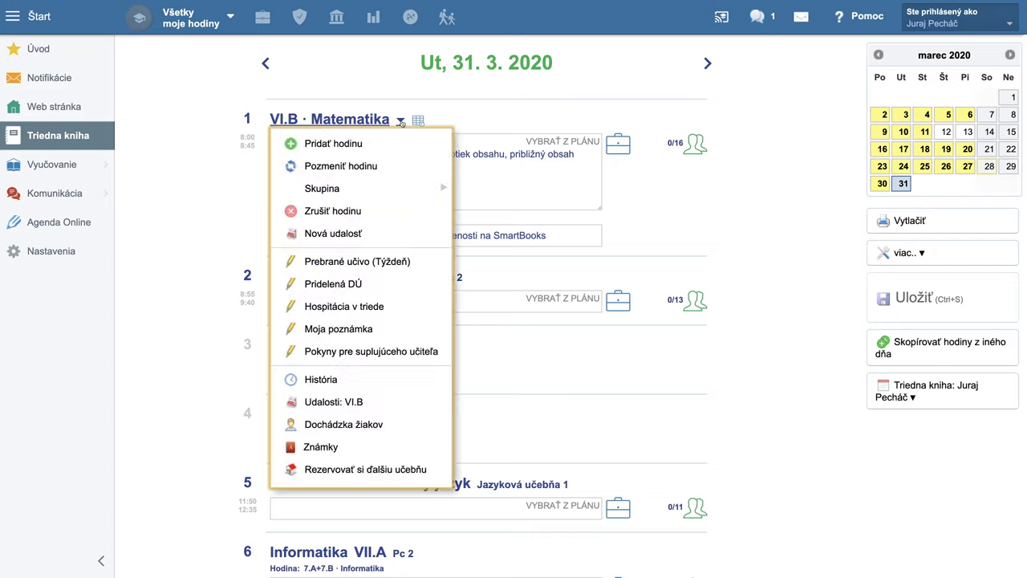
left_click(342, 284)
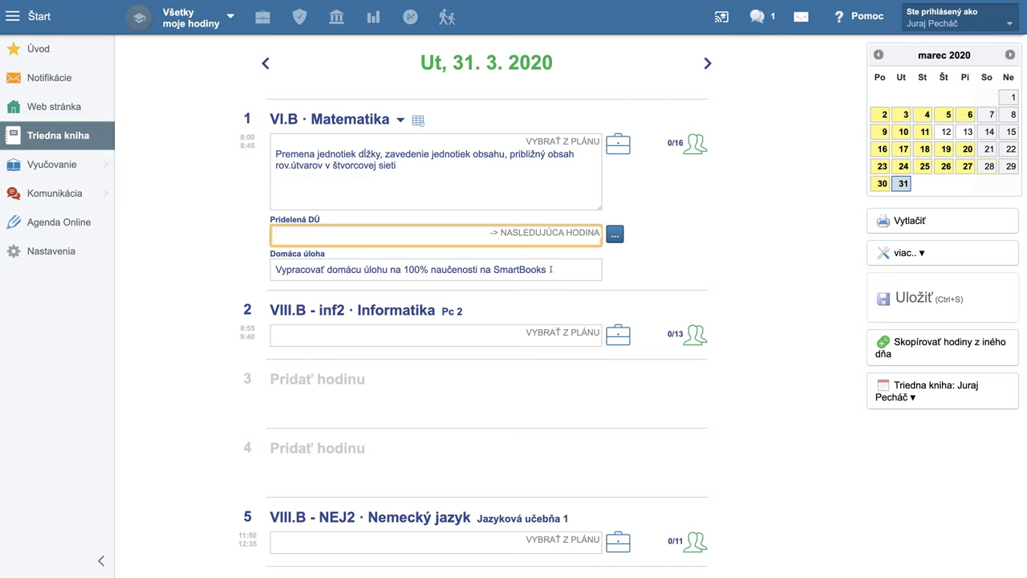
Copy "Vypracovať domácu úlohu na 100% naučenosti na SmartBooks" from Domáca úloha into Pridelená DÚ and finish its assignment with due date 01.04.2020
left_click_drag(550, 270, 277, 270)
key("ctrl+c")
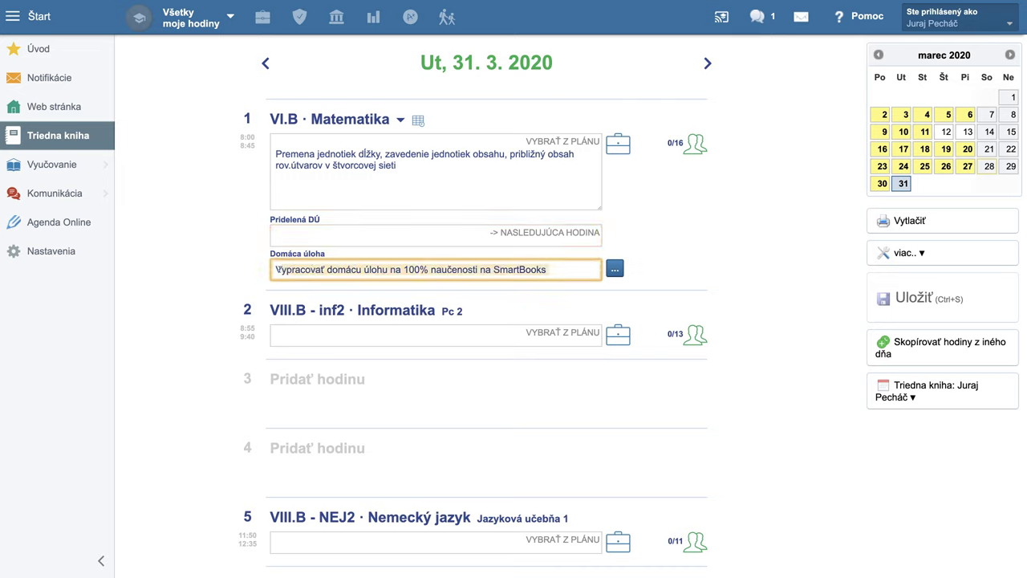
left_click(280, 234)
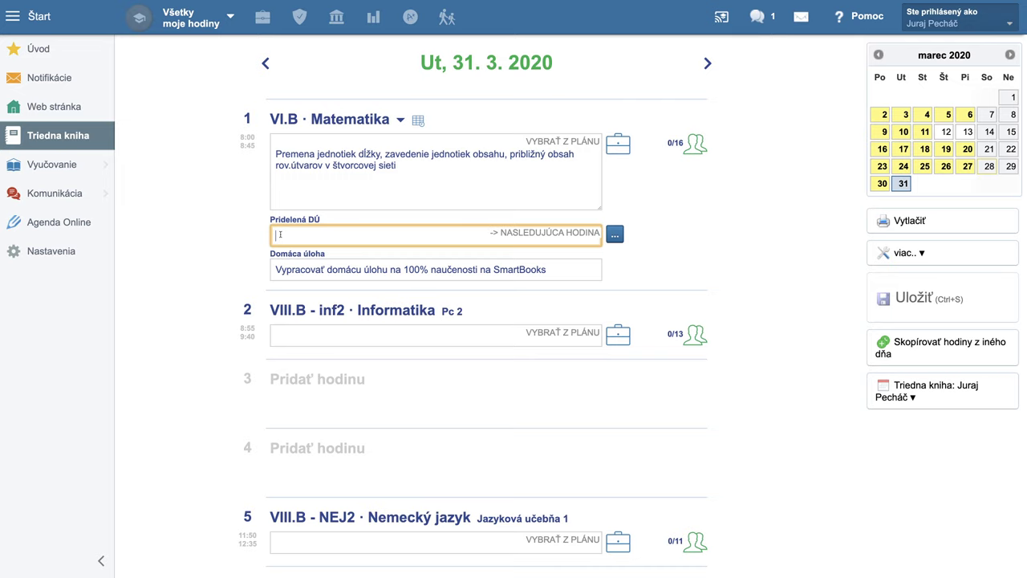
key("ctrl+v")
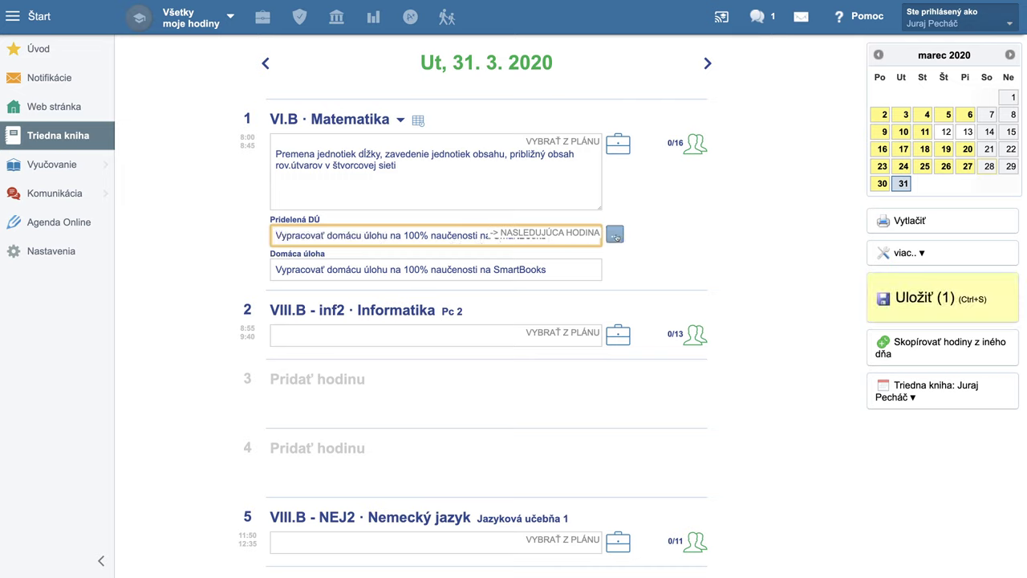
left_click(612, 234)
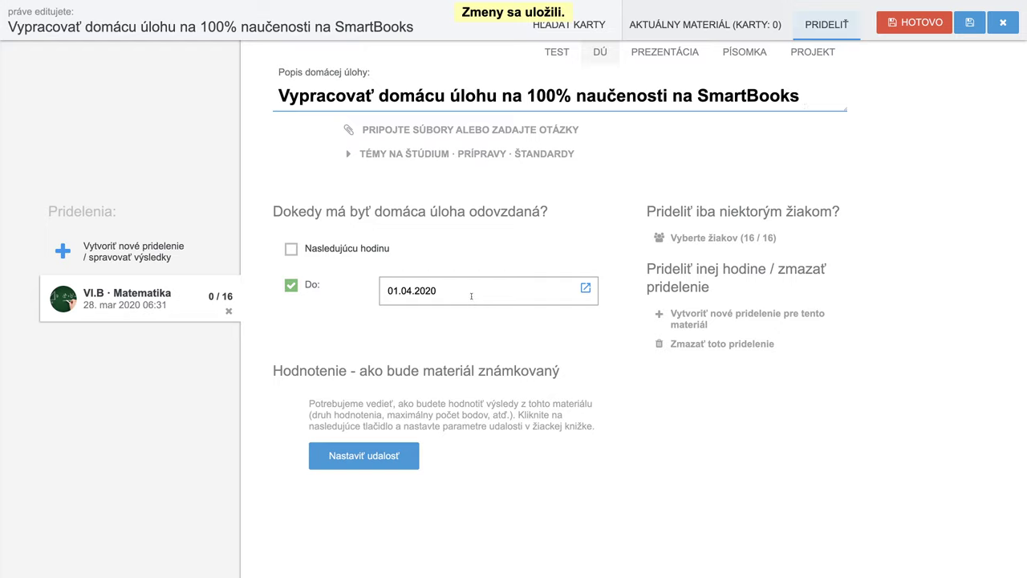
left_click(915, 24)
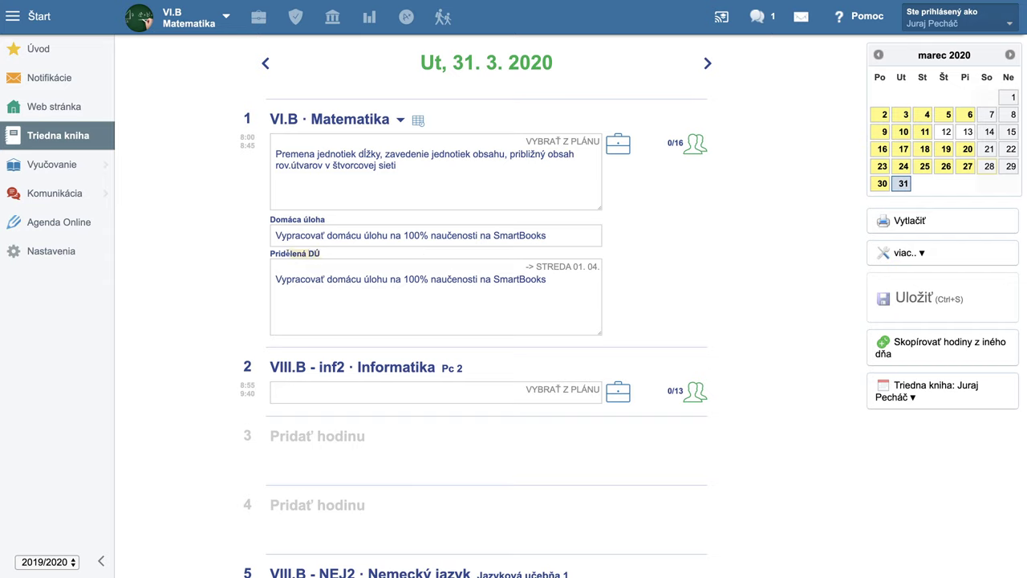
Compare the assigned homework in the 31. 3. VI.B Matematika lesson with the homework entry in the class's 1. 4. 2020 lesson
left_click(367, 308)
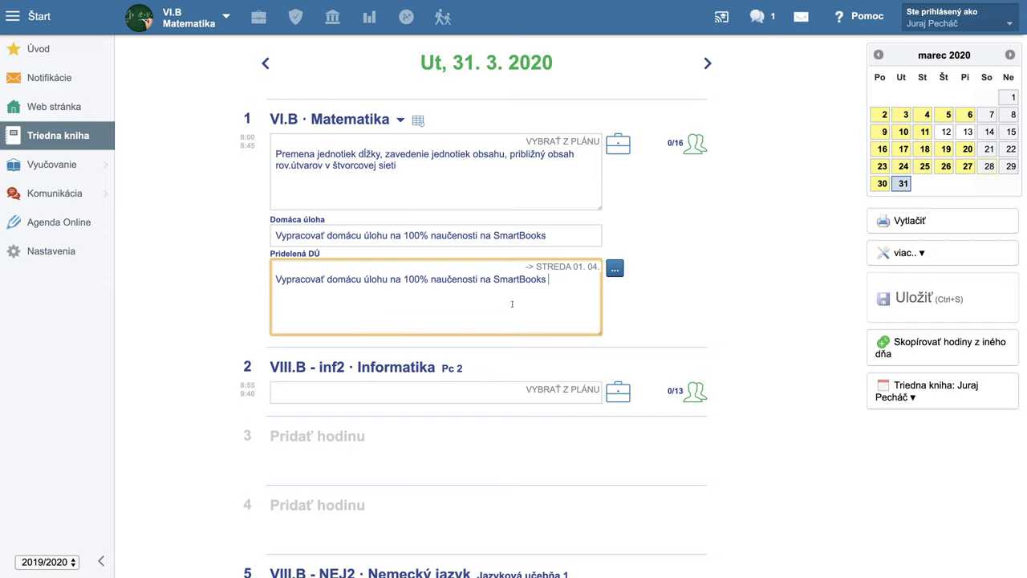
mouse_move(603, 255)
left_mouse_down()
mouse_move(528, 253)
mouse_move(518, 275)
mouse_move(598, 284)
mouse_move(606, 258)
left_mouse_up()
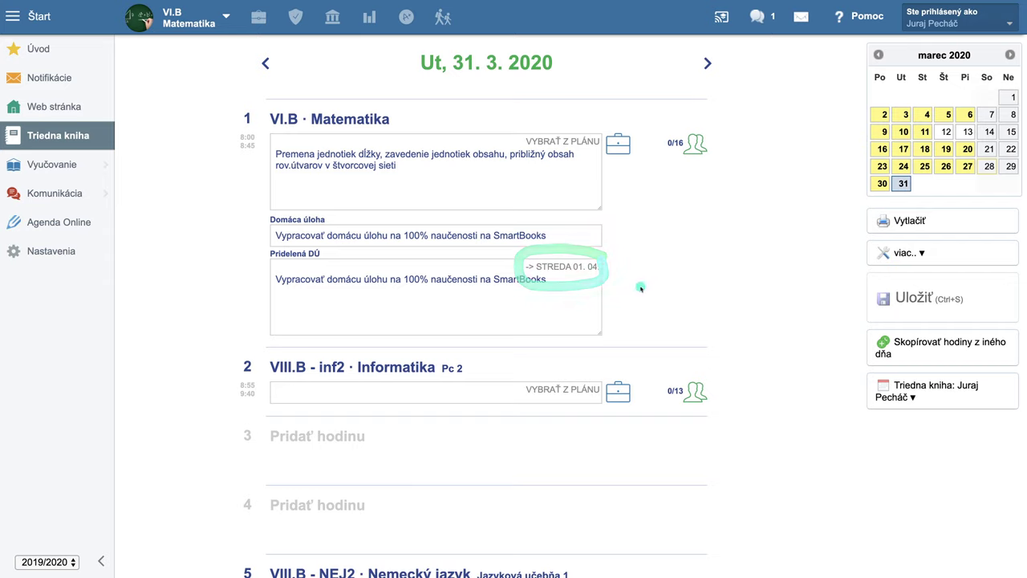
key("Escape")
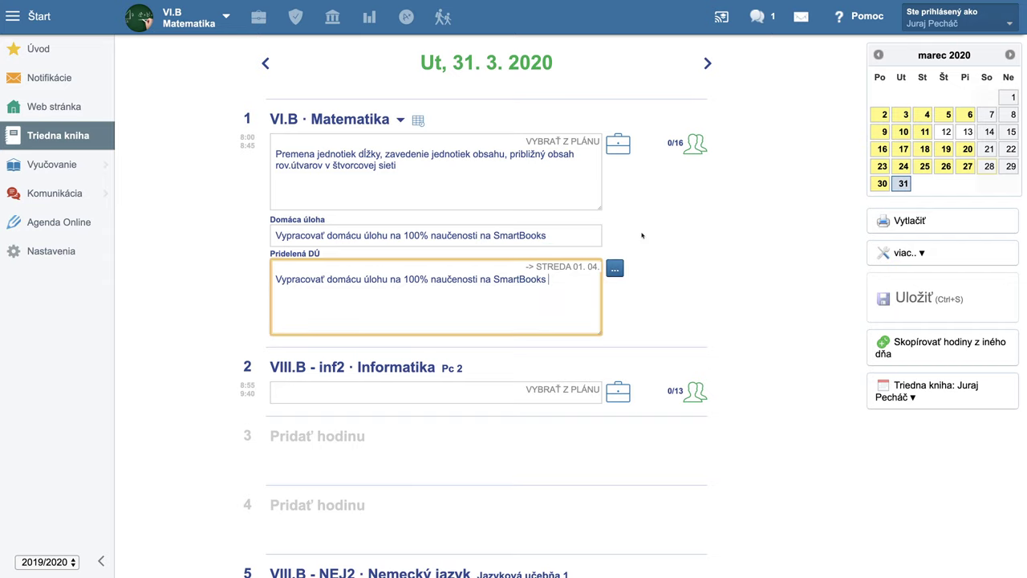
left_click(707, 64)
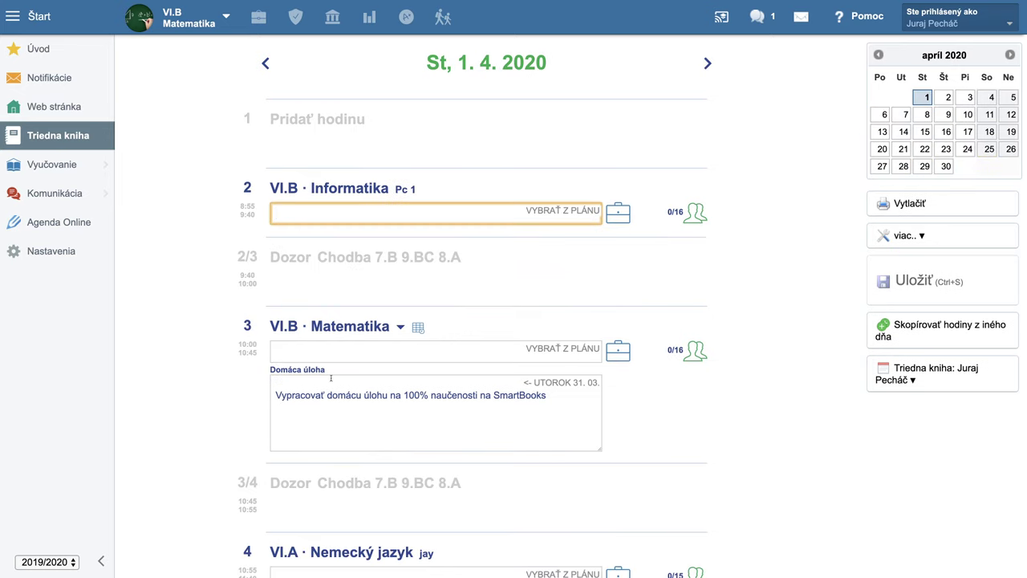
mouse_move(340, 367)
left_mouse_down()
mouse_move(324, 351)
mouse_move(252, 365)
mouse_move(320, 386)
mouse_move(343, 369)
left_mouse_up()
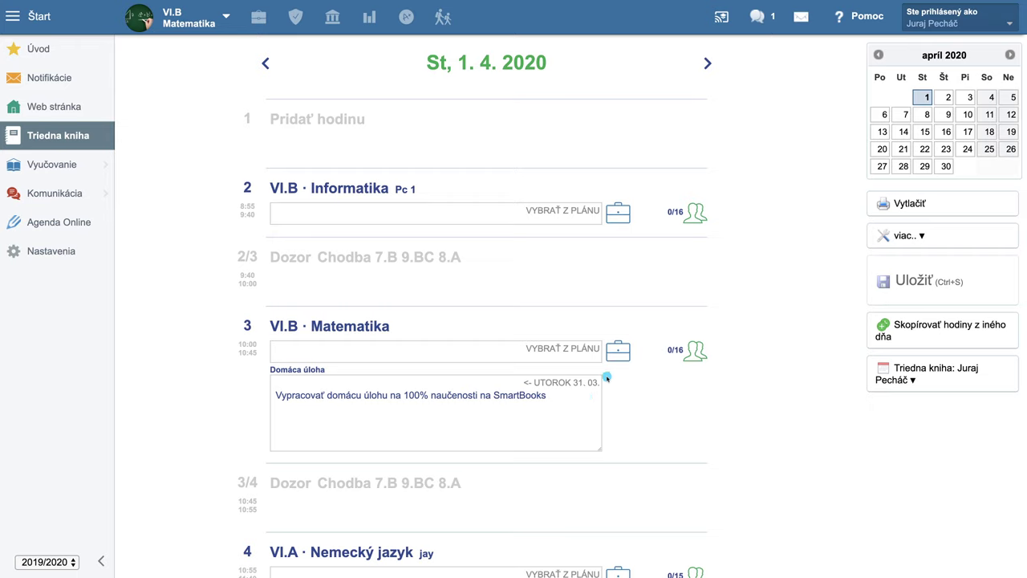
mouse_move(603, 381)
left_mouse_down()
mouse_move(533, 368)
mouse_move(514, 393)
mouse_move(586, 403)
mouse_move(605, 379)
mouse_move(603, 390)
left_mouse_up()
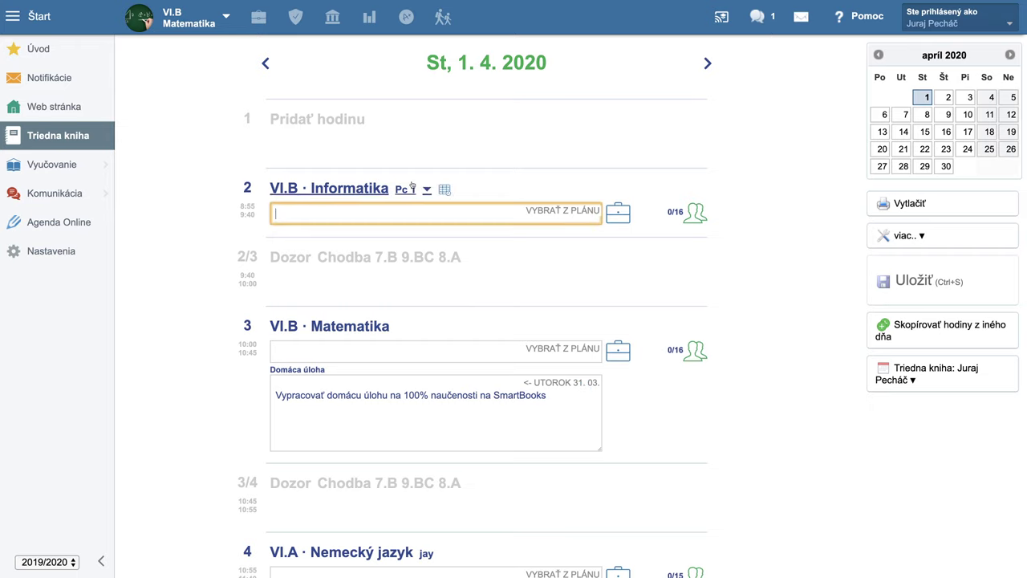
left_click(265, 64)
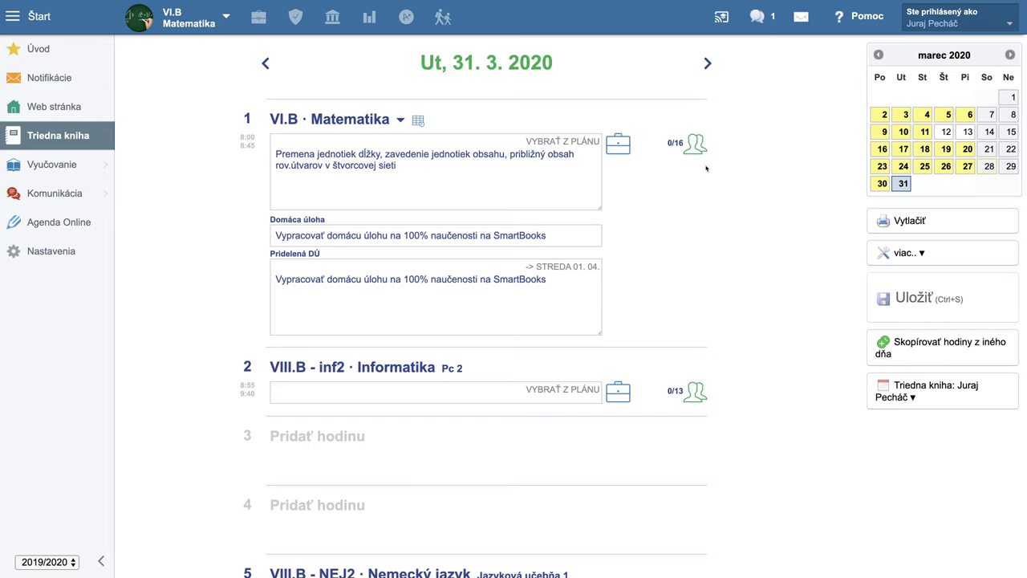
Look up the newly assigned VI.B Matematika homework due 01.04. among the test and homework notifications
left_click(801, 18)
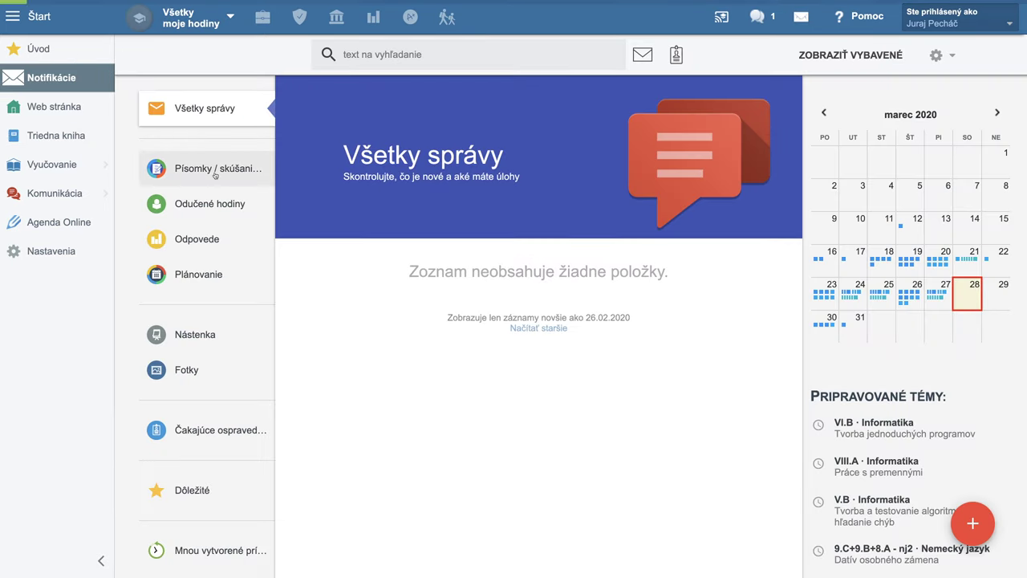
left_click(215, 172)
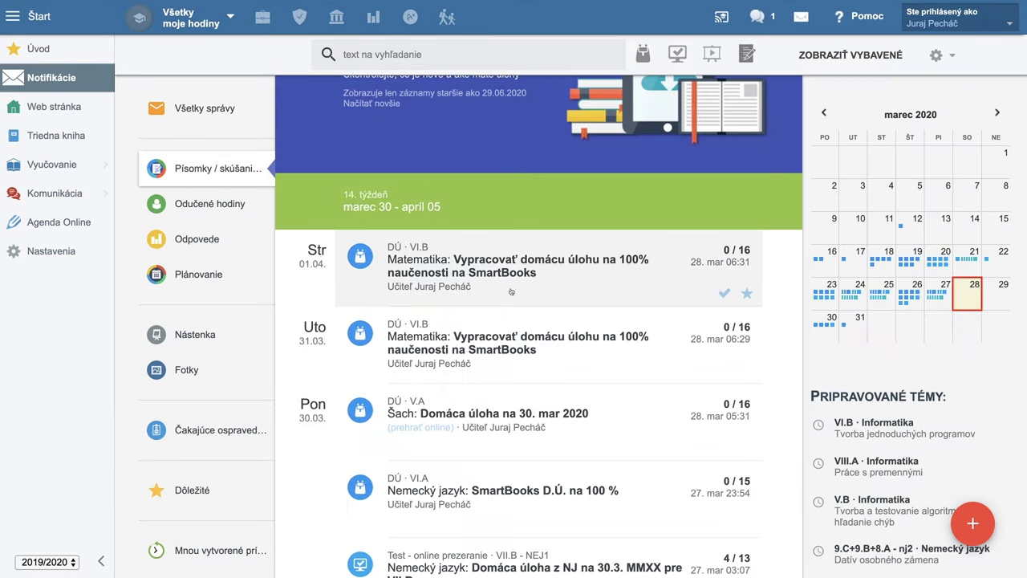